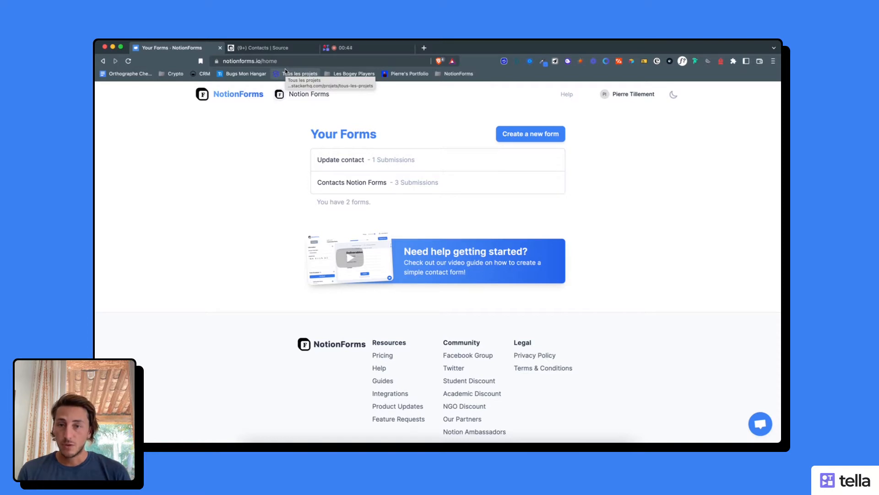
- Open the Contacts Notion Forms form for editing and view its form structure with the hidden Source field
click(361, 186)
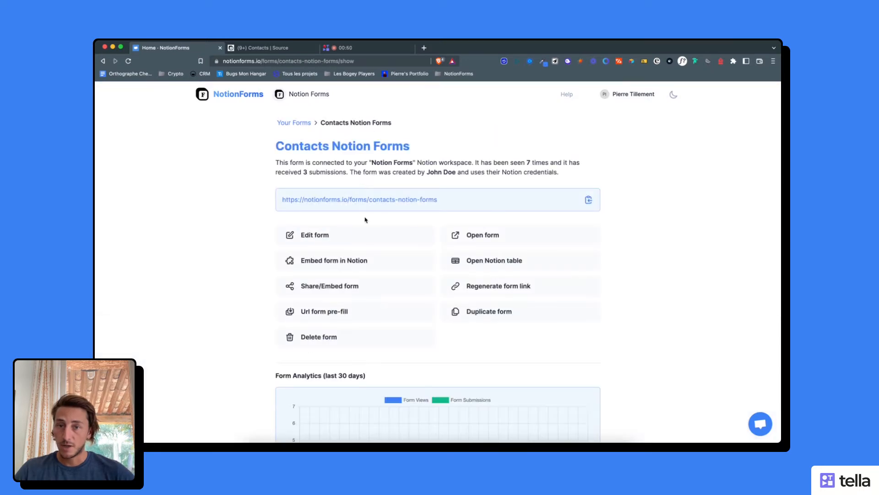
click(315, 238)
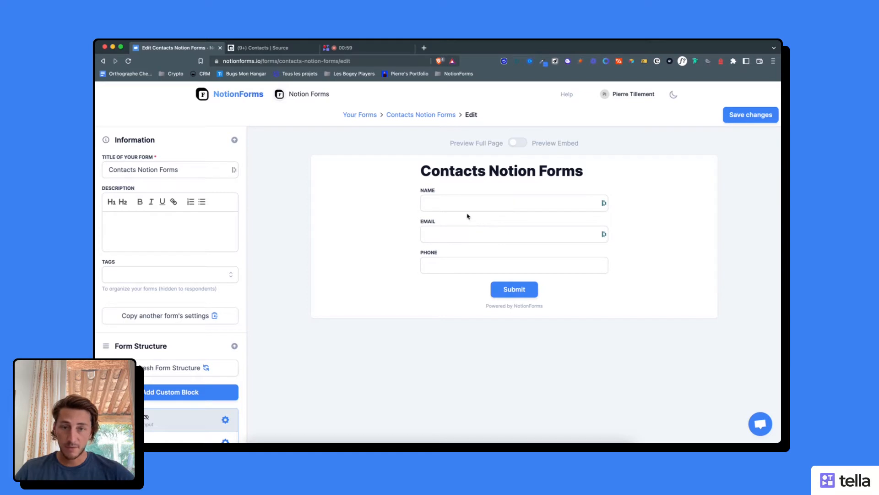
scroll(190, 289, down, 3)
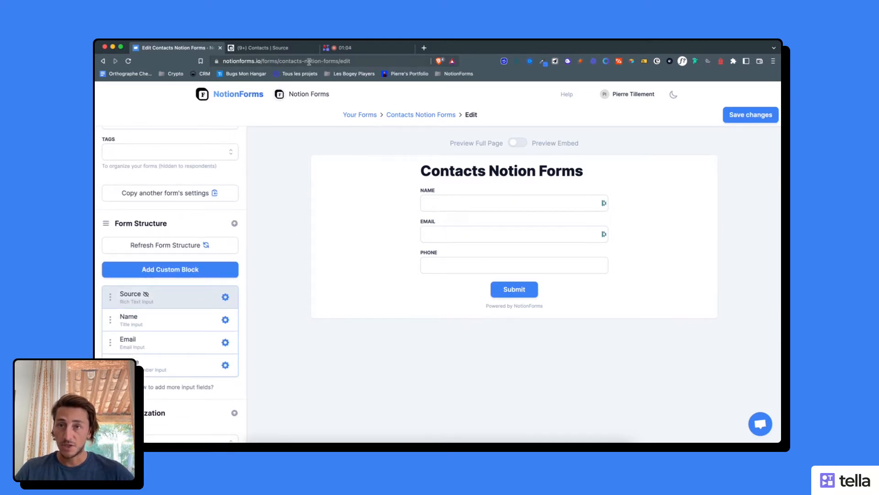
- Switch to the Notion Contacts table and check the Source column of the first entry
click(293, 49)
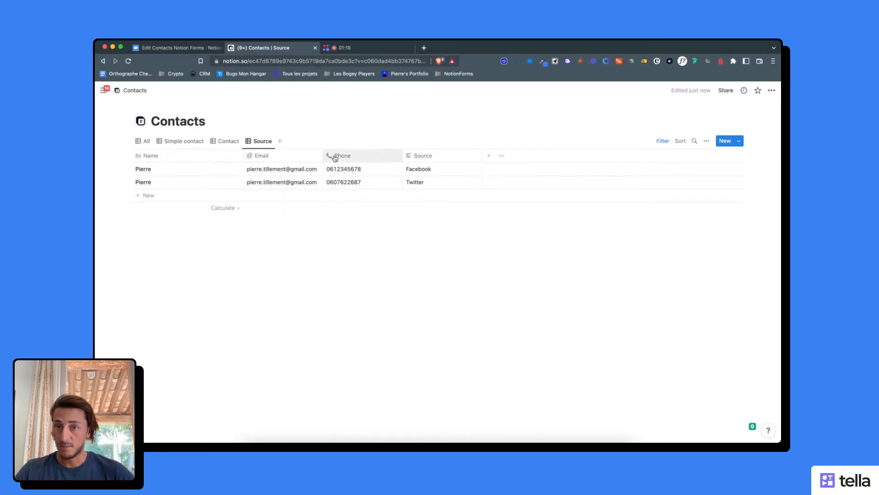
click(421, 171)
key(Escape)
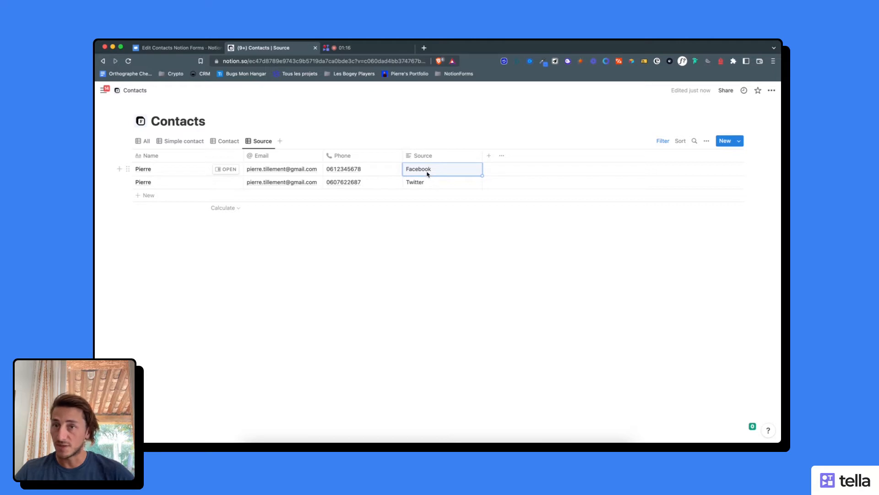
- Return to the NotionForms editor and save the Contacts Notion Forms form
click(197, 48)
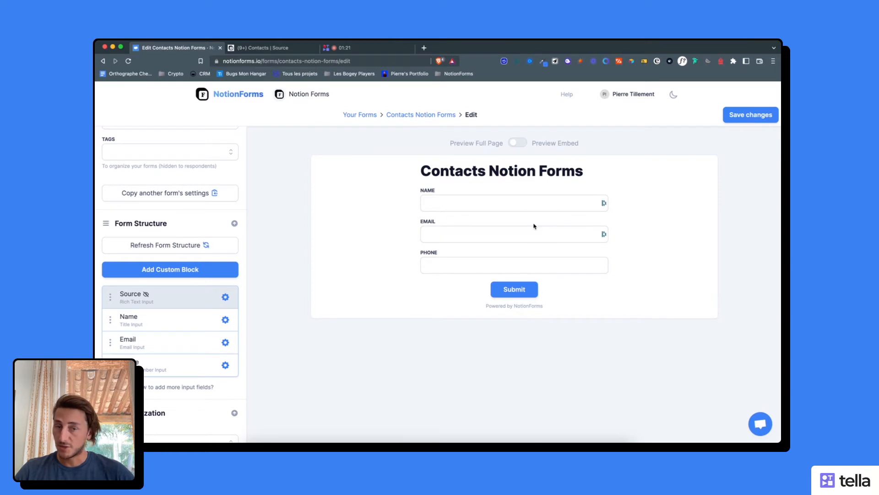
click(753, 116)
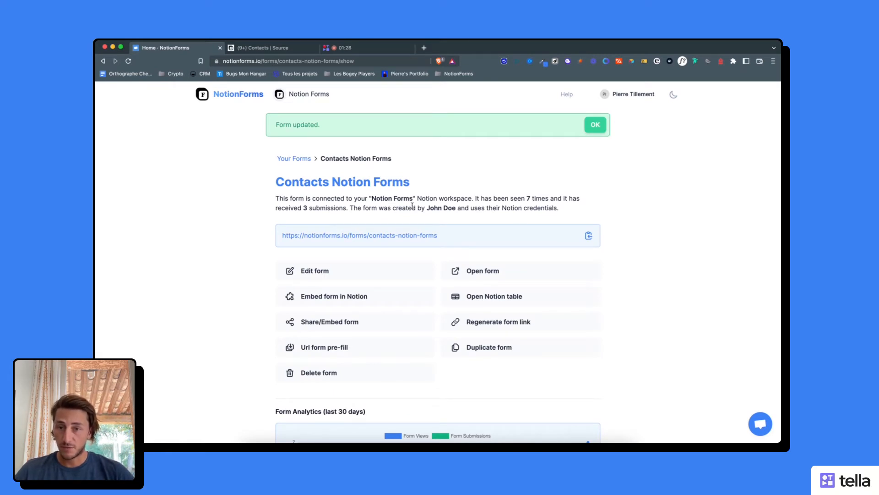
- Open the URL pre-fill for the form and set the hidden Source field to Facebook
scroll(404, 281, down, 2)
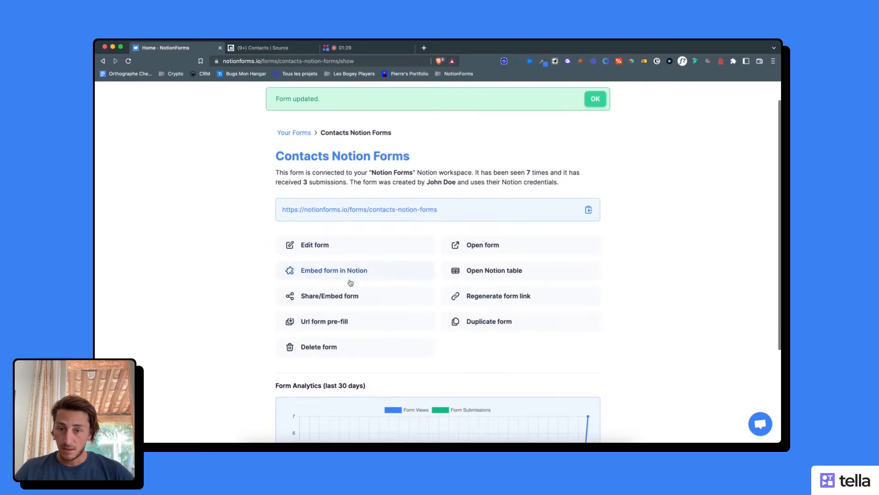
scroll(348, 323, down, 2)
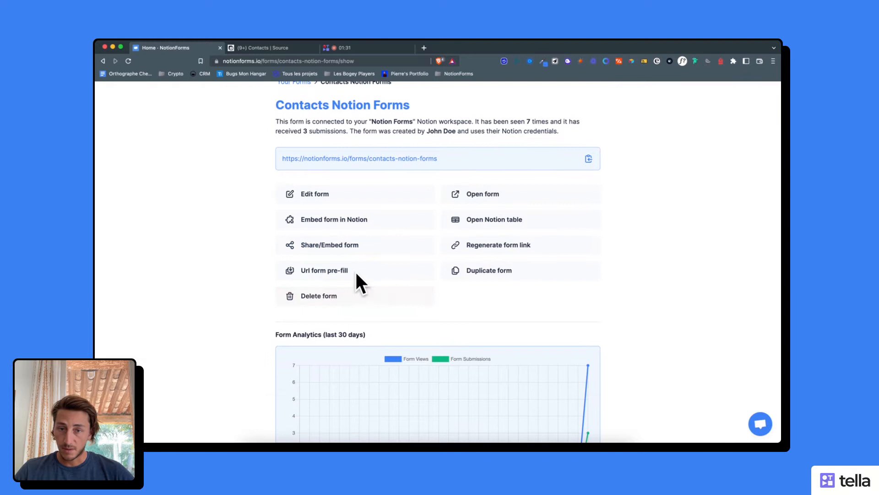
click(324, 274)
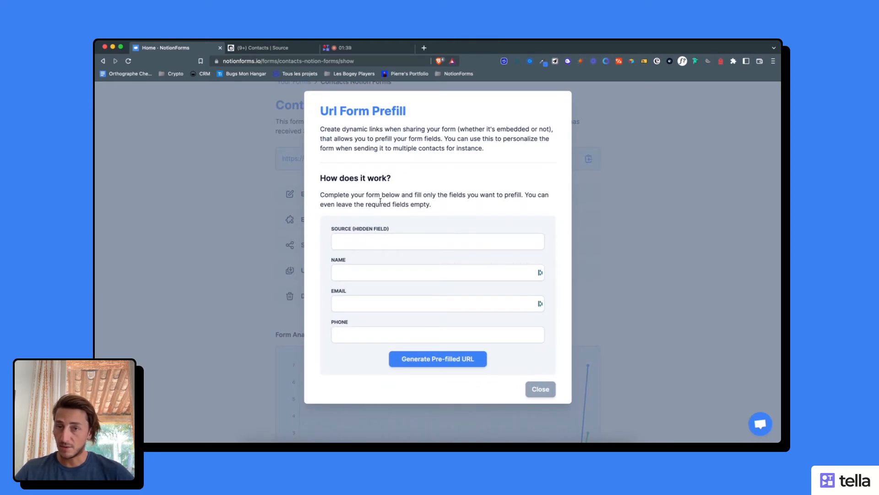
click(386, 239)
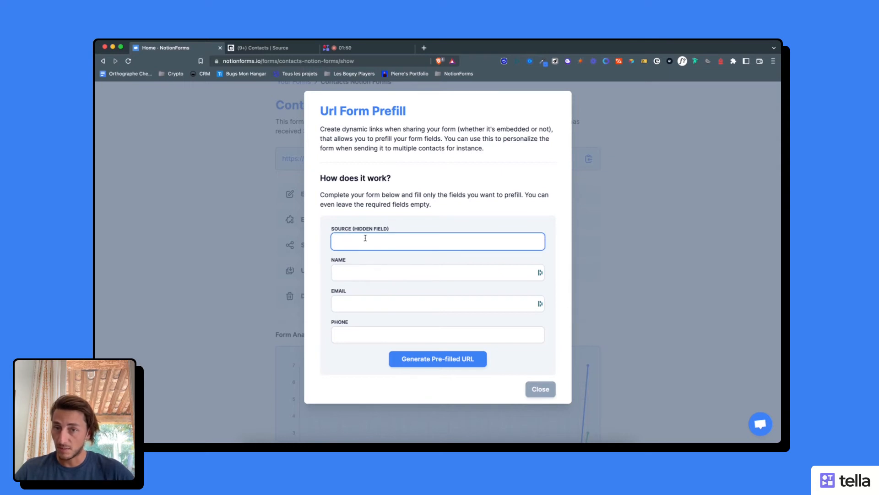
text(Face)
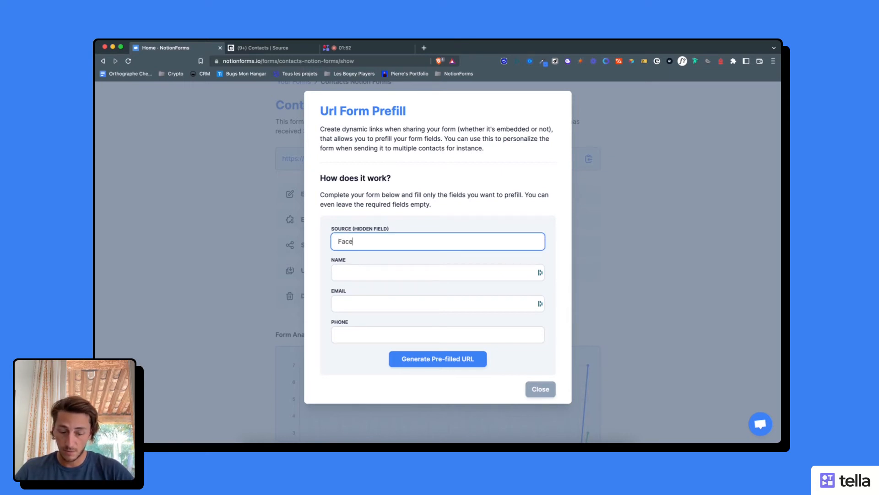
text(book)
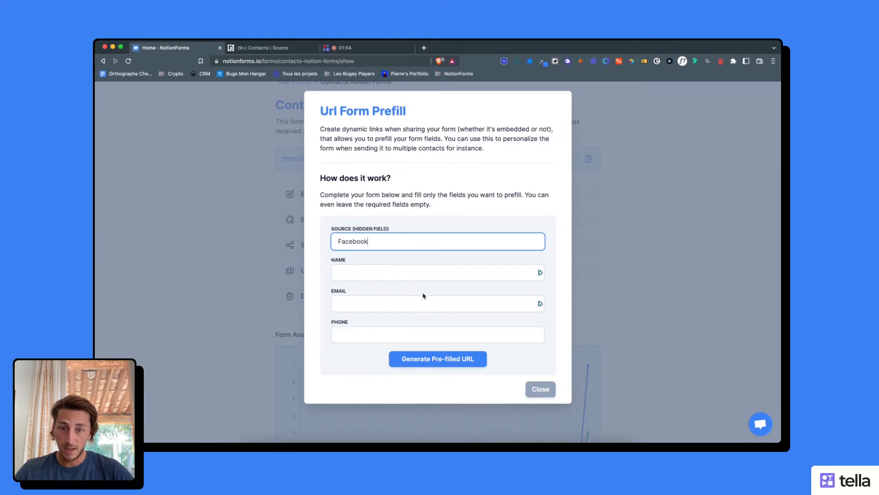
- Generate the pre-filled URL for the Facebook source, copy it and close the prefill dialog
click(434, 360)
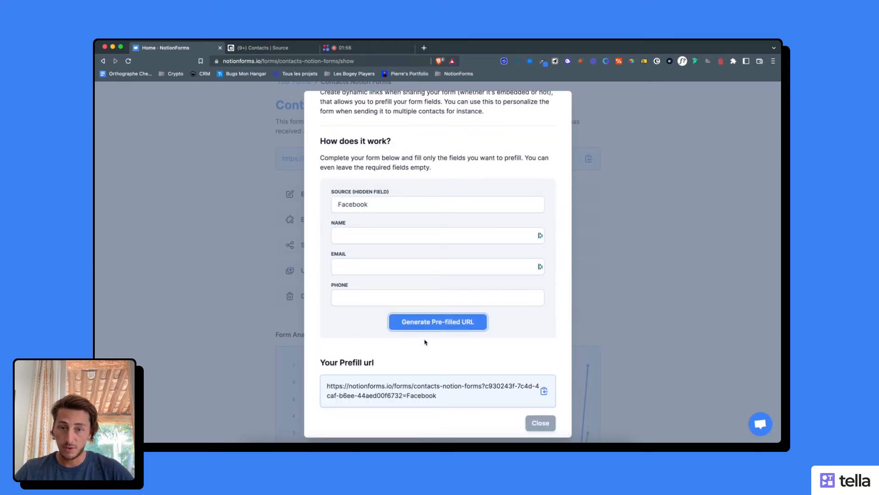
click(438, 328)
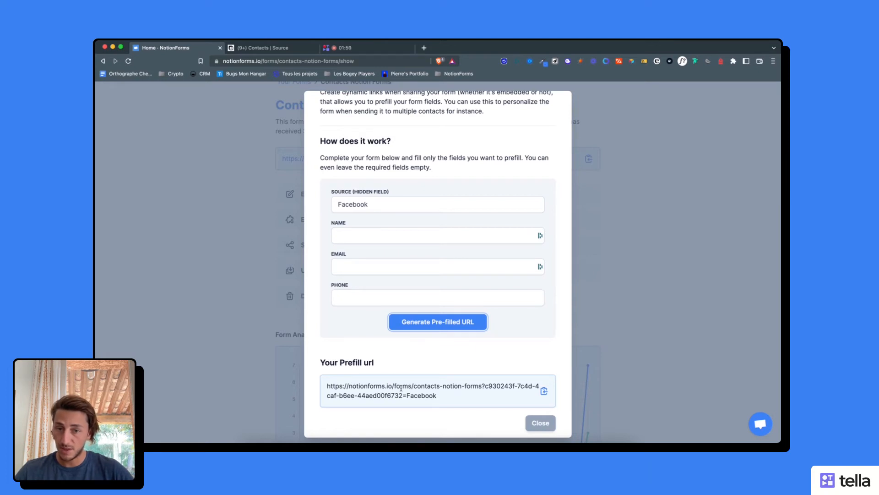
click(482, 386)
click(470, 386)
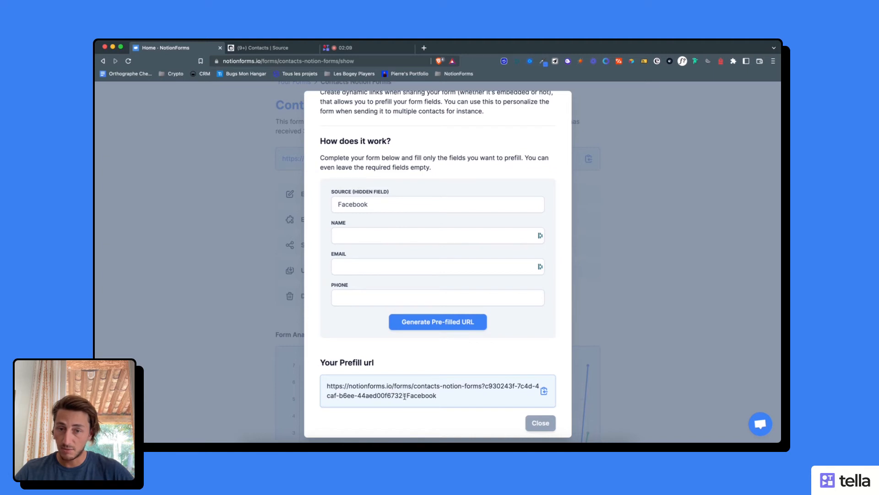
click(544, 391)
click(531, 422)
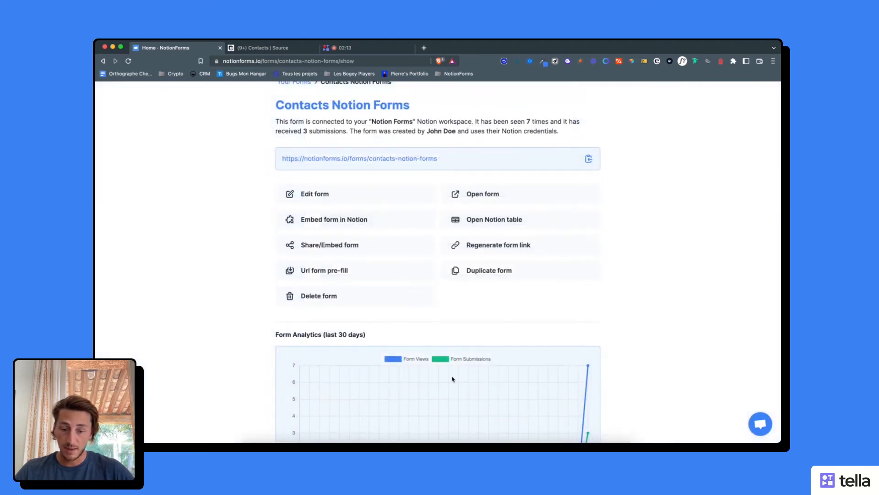
- Open the copied Facebook pre-filled form link in a new browser tab
key(super+t)
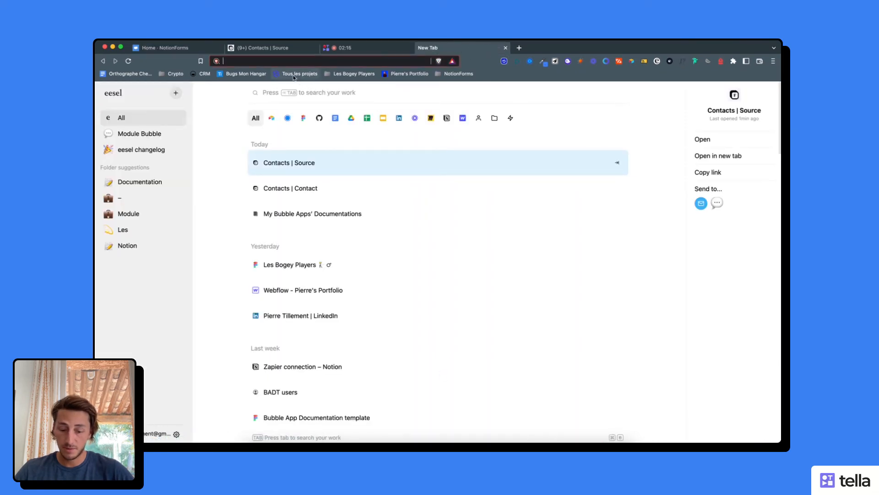
key(super+v)
key(Return)
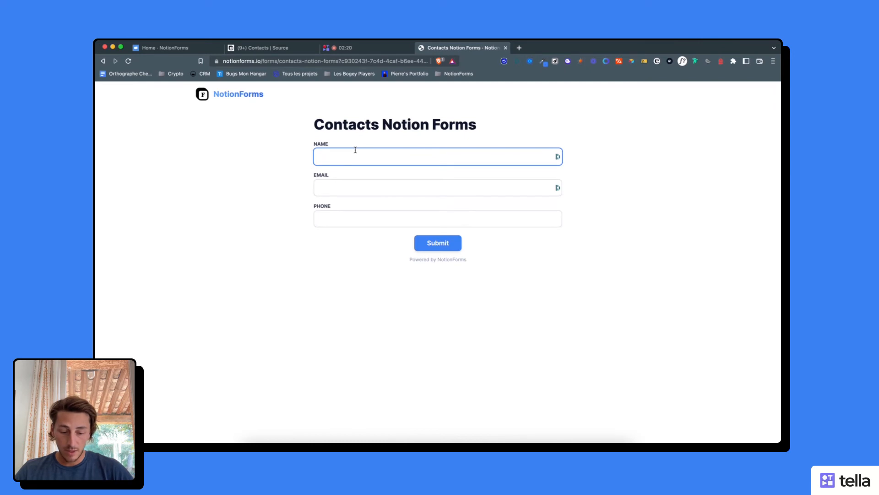
- Fill in the contact's name, e-mail and phone number, and submit the form
text(Alex)
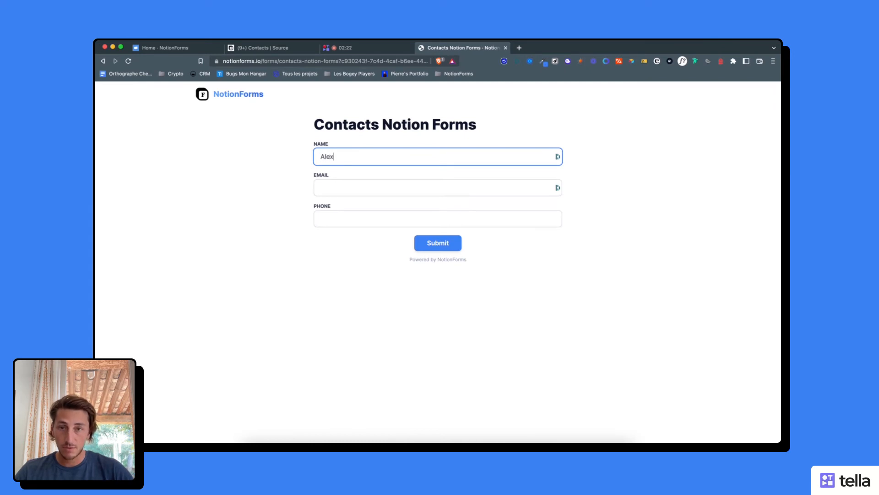
click(347, 195)
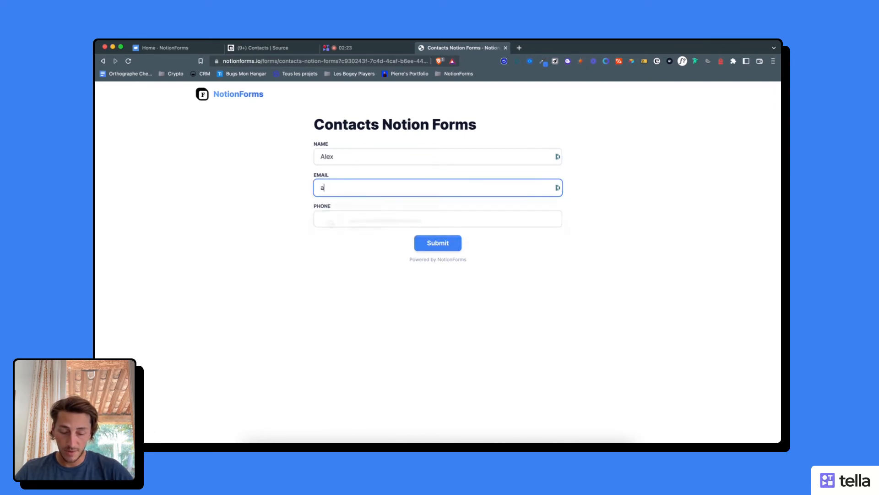
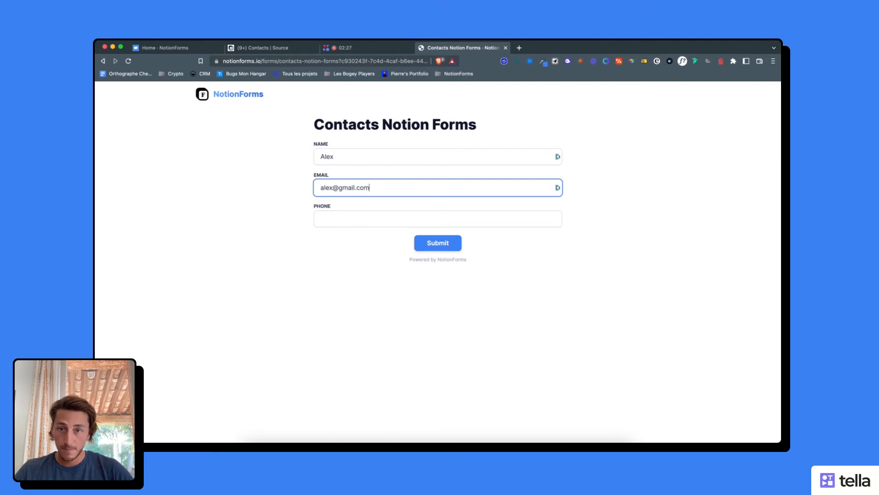
click(341, 216)
text(061)
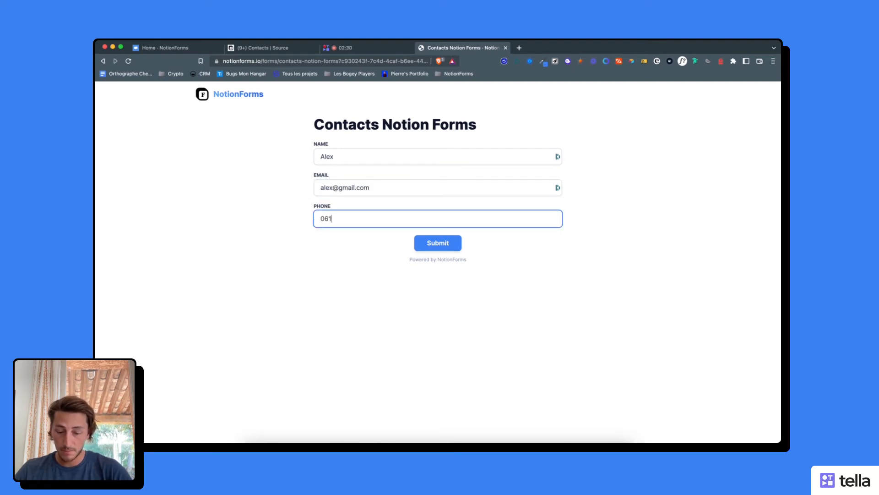
text(1111111)
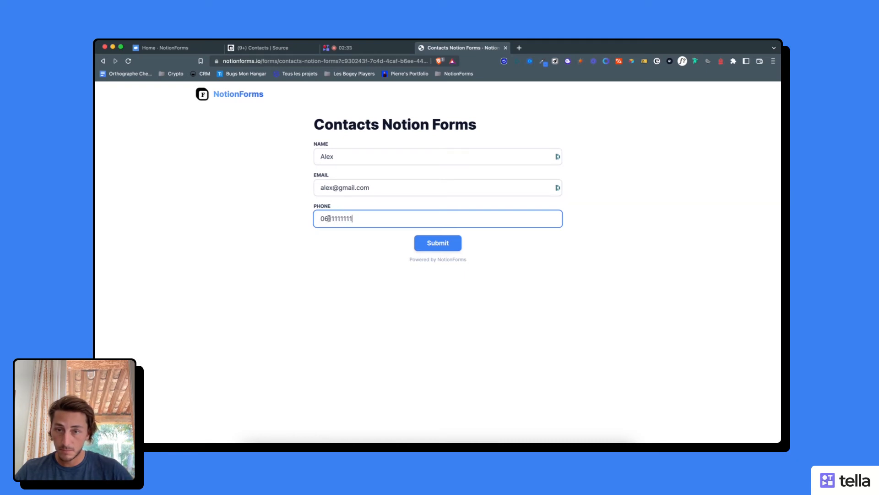
click(431, 243)
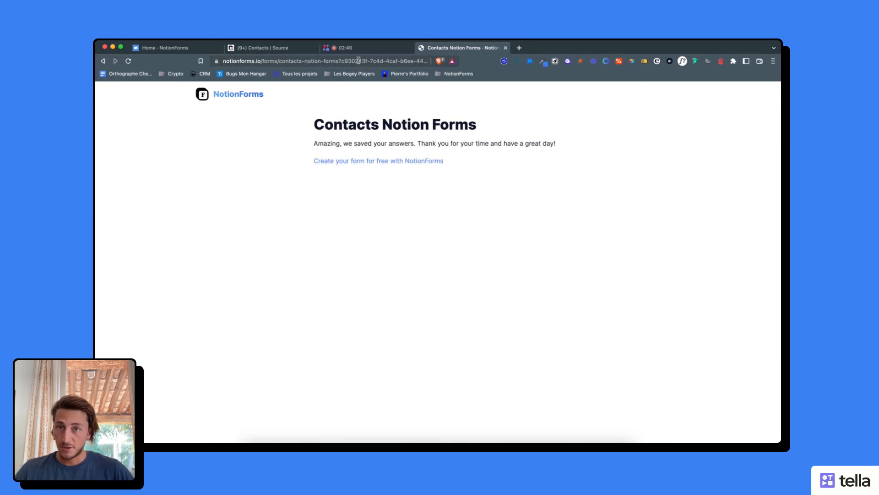
- Inspect the source parameter at the end of the form's URL and check the submitted entry in the Notion Contacts table
click(333, 61)
click(392, 61)
drag(393, 61, 441, 65)
drag(387, 61, 460, 63)
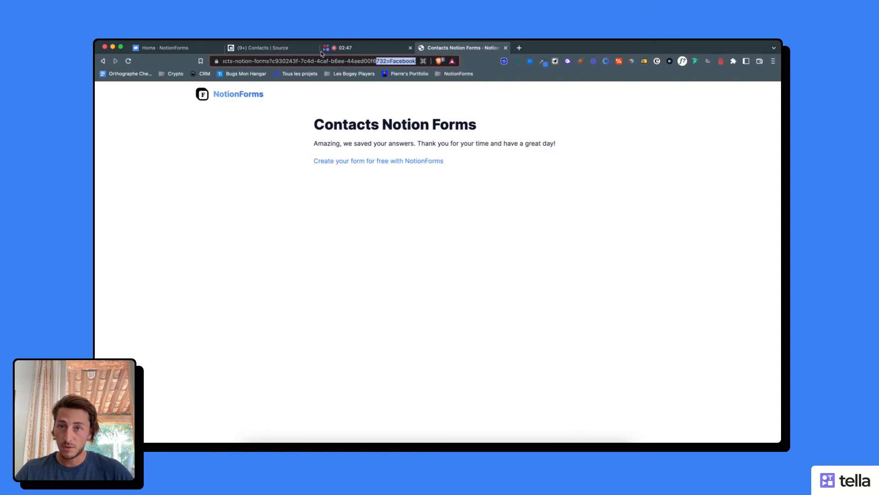
click(277, 48)
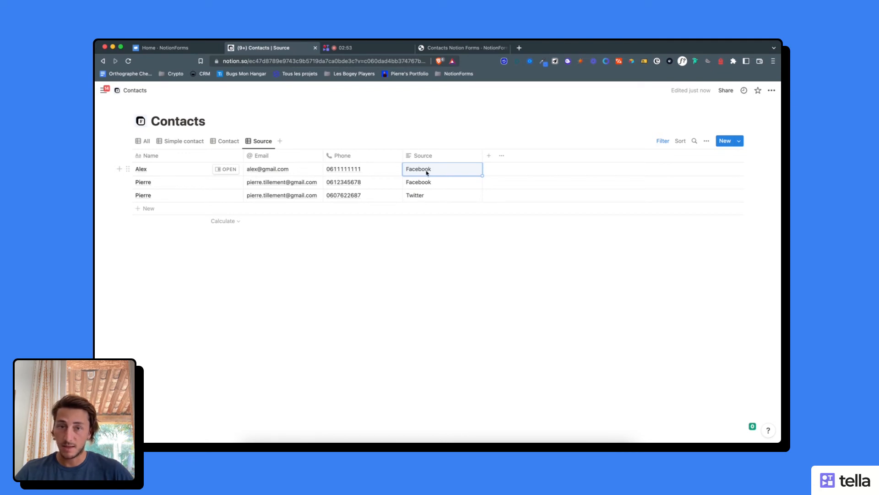
- Reopen the form's URL pre-fill in NotionForms and set the hidden Source field to Twitter
click(174, 48)
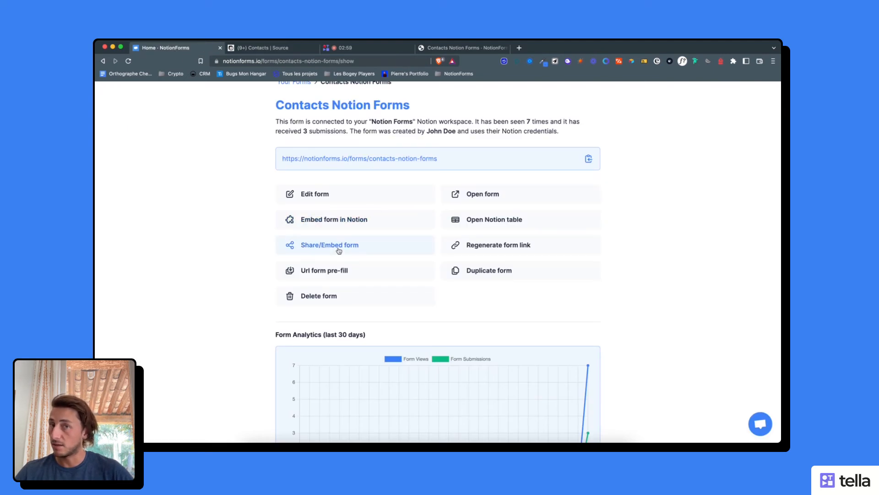
click(325, 273)
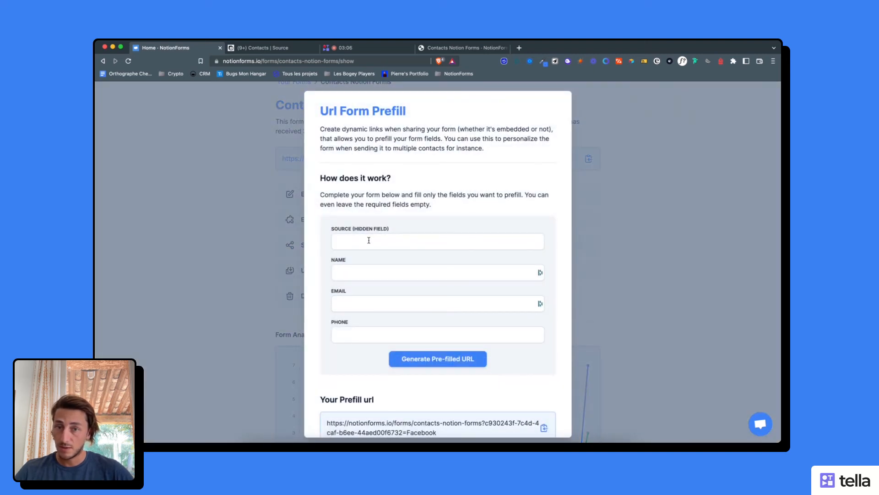
click(368, 240)
text(T)
key(BackSpace)
text(Tw)
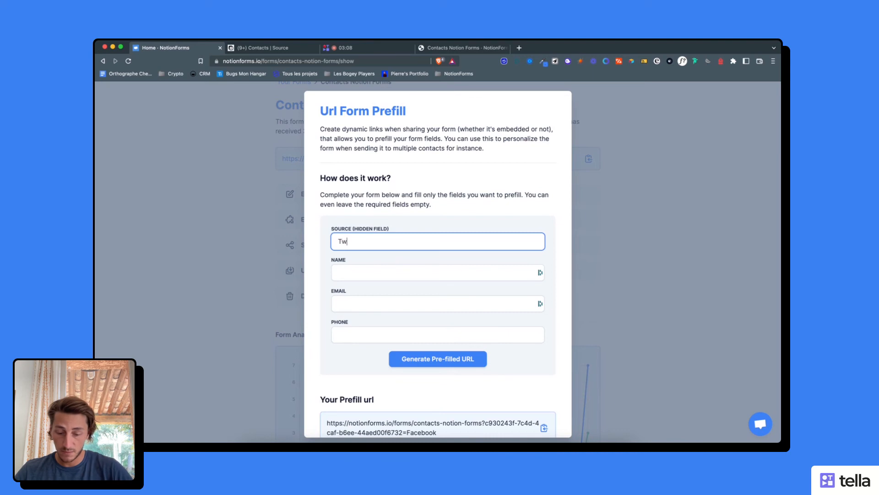
text(itter)
- Generate the pre-filled URL for the Twitter source and copy it
scroll(366, 300, down, 1)
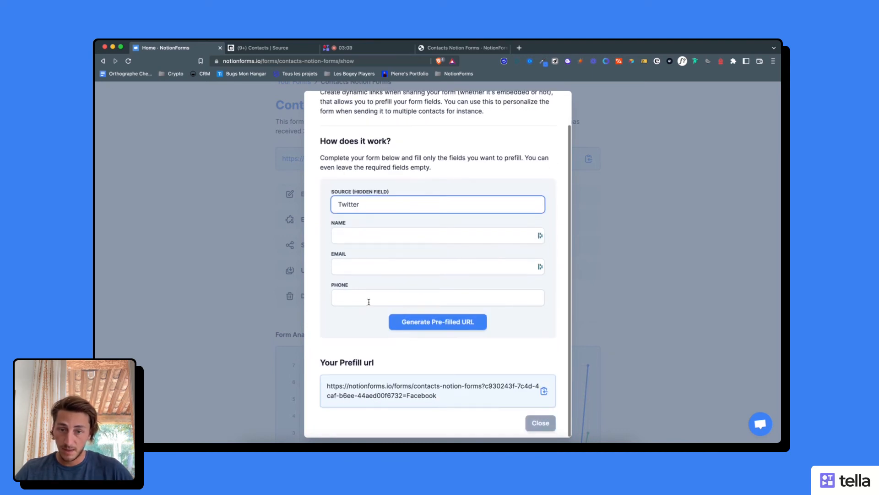
click(447, 325)
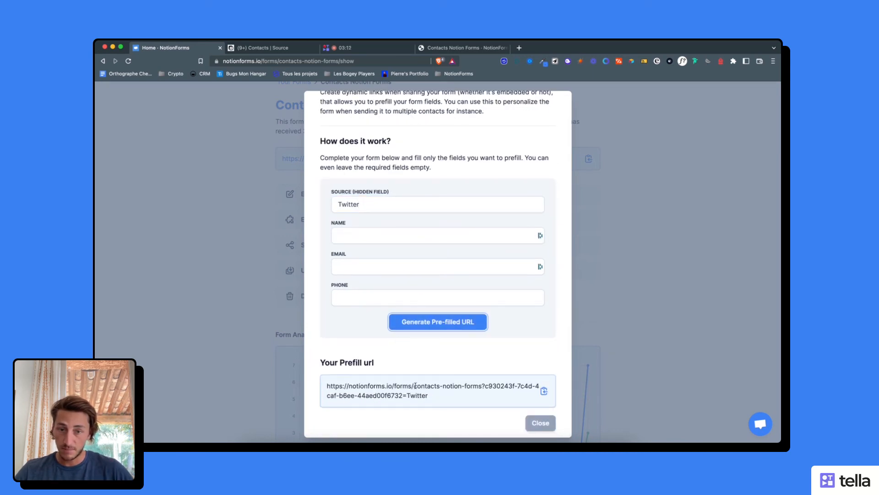
click(543, 390)
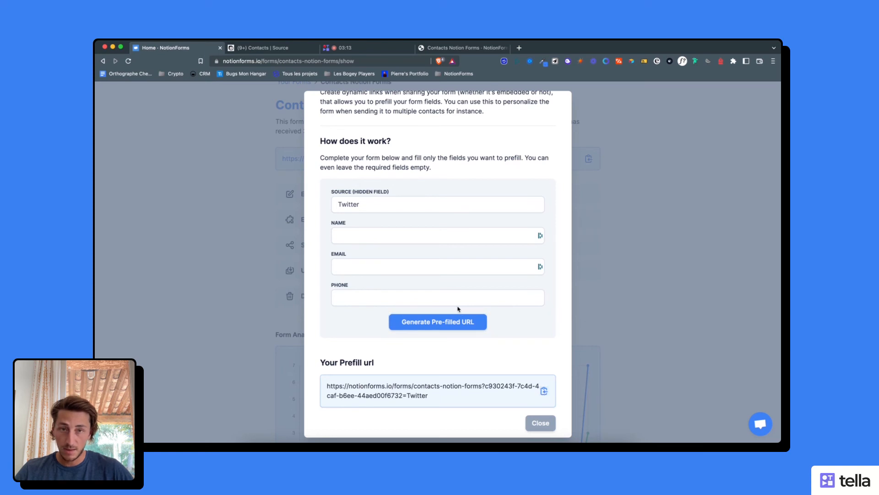
- Open the copied Twitter pre-filled form link in a new browser tab
key(super+t)
key(super+v)
key(Return)
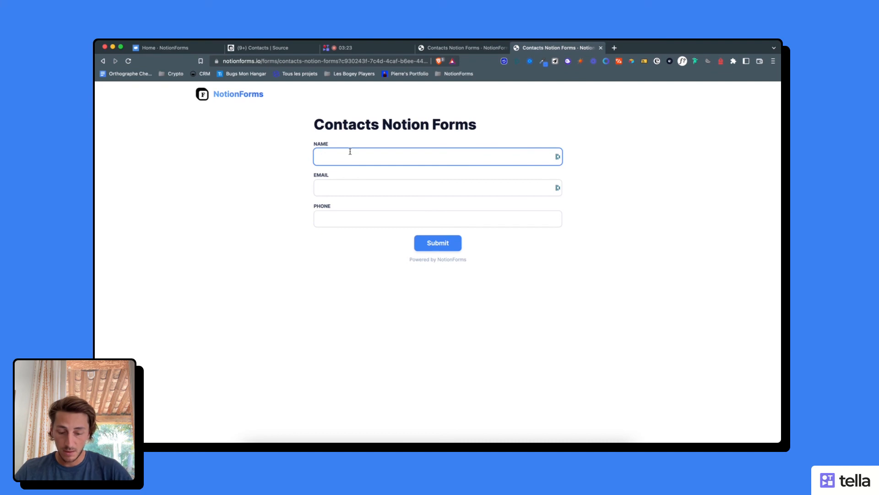
- Fill in the Twitter pre-filled contact form with the name Test, a test email address and a phone number
text(Test)
key(Tab)
text(test)
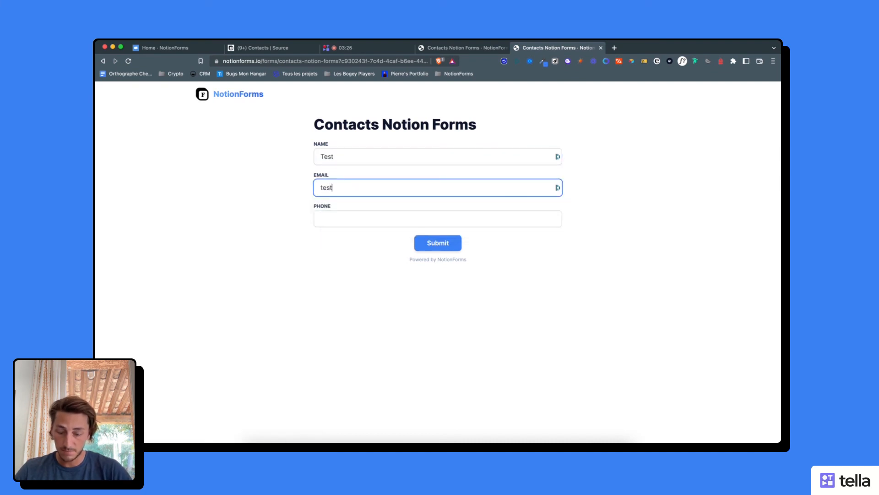
text(@gmail.c)
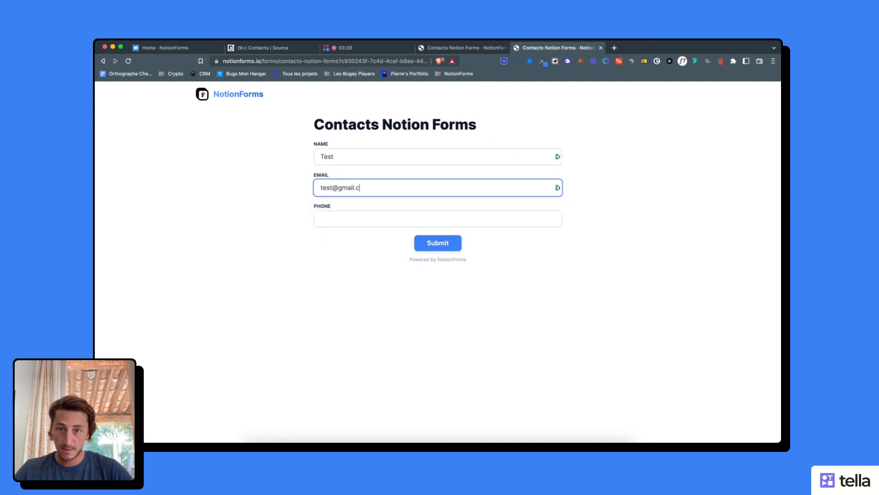
text(om)
key(Tab)
text(0)
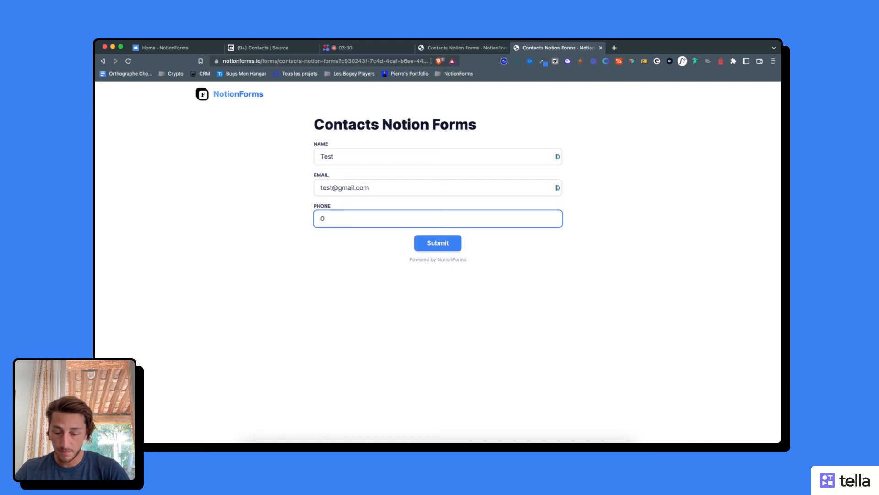
text(62)
text(222222)
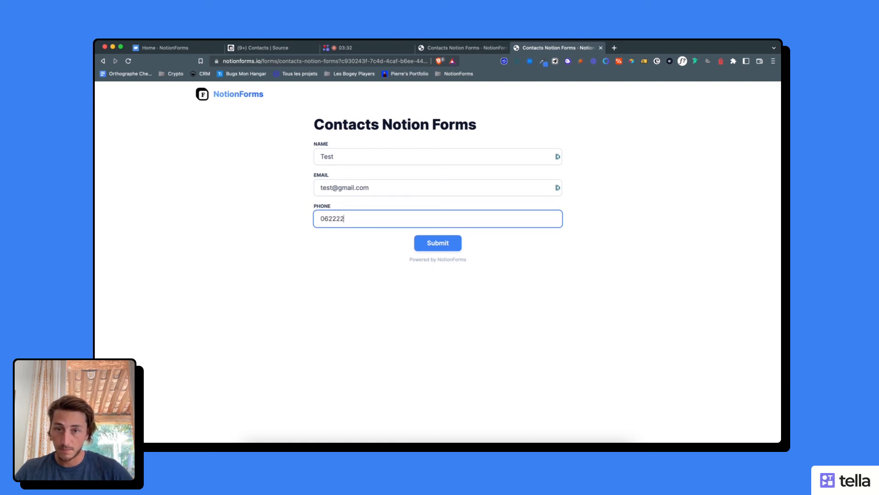
- Submit the form and check the new entry's Source value in the Notion Contacts table
click(427, 244)
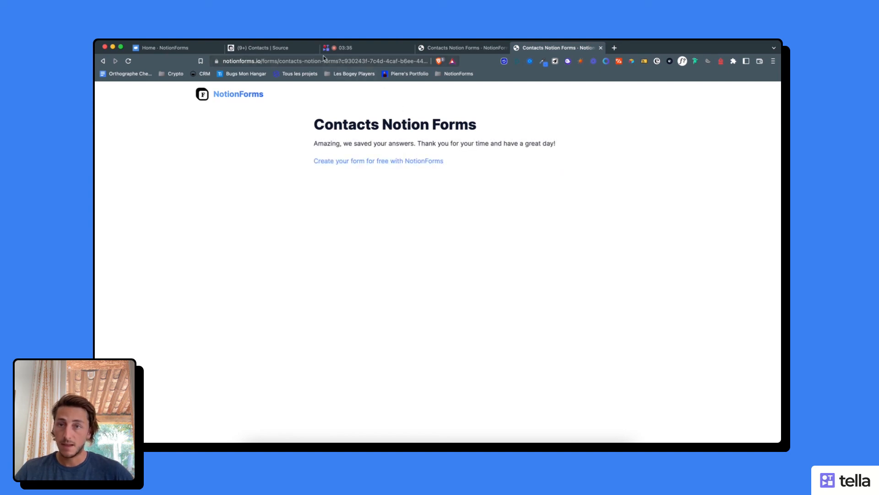
click(276, 52)
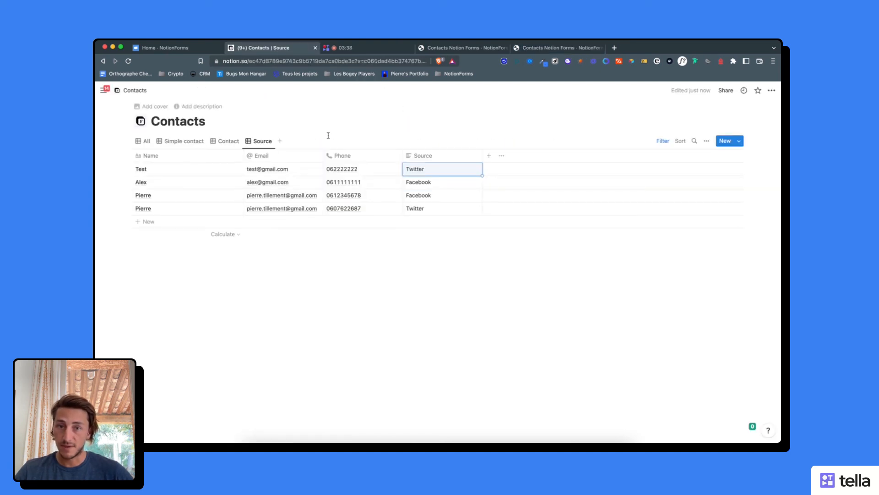